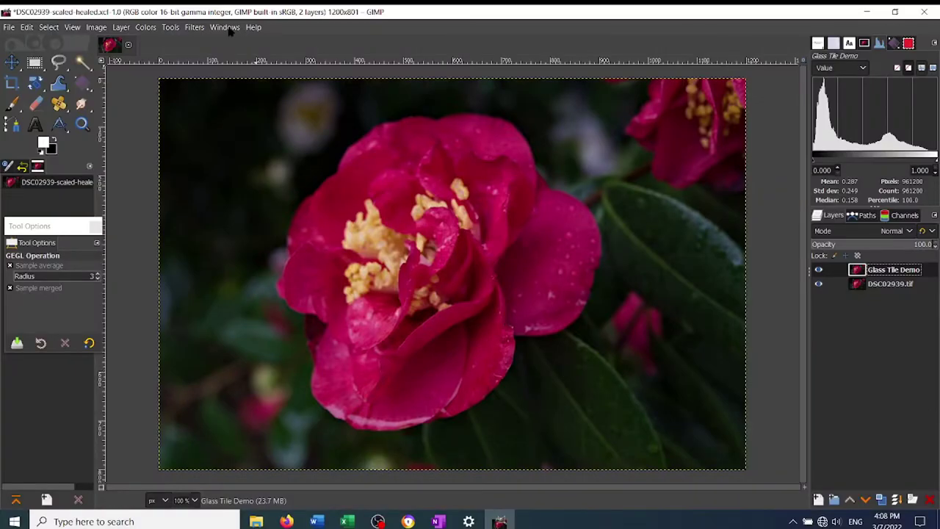
Step: Open the Filters menu for the camellia image with the Glass Tile Demo layer
left_click(193, 28)
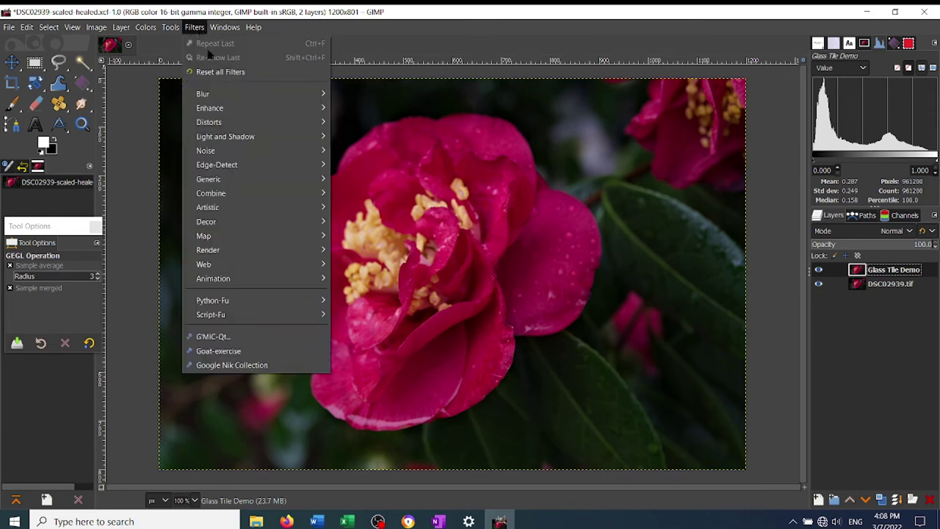
Step: Launch Filters > Artistic > Glass Tile, previewing 25×25 tiles on the Glass Tile Demo layer
mouse_move(249, 213)
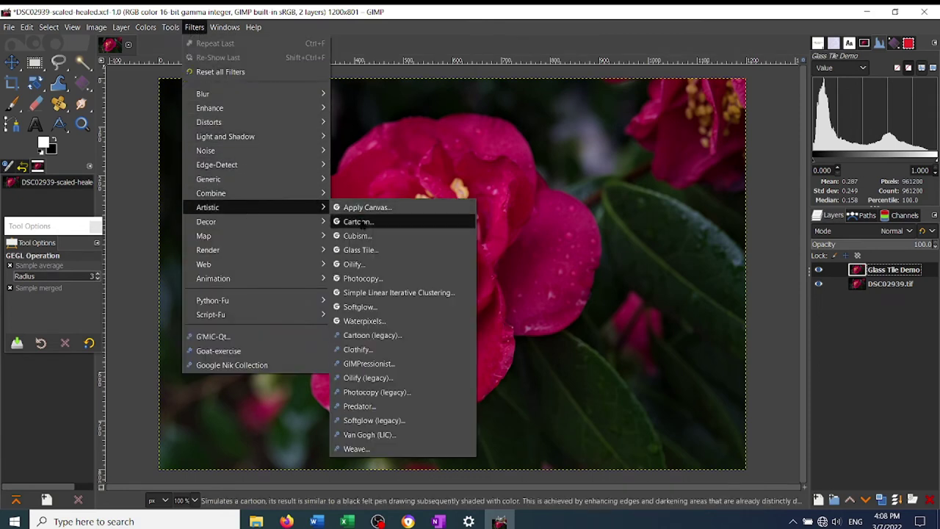
left_click(374, 250)
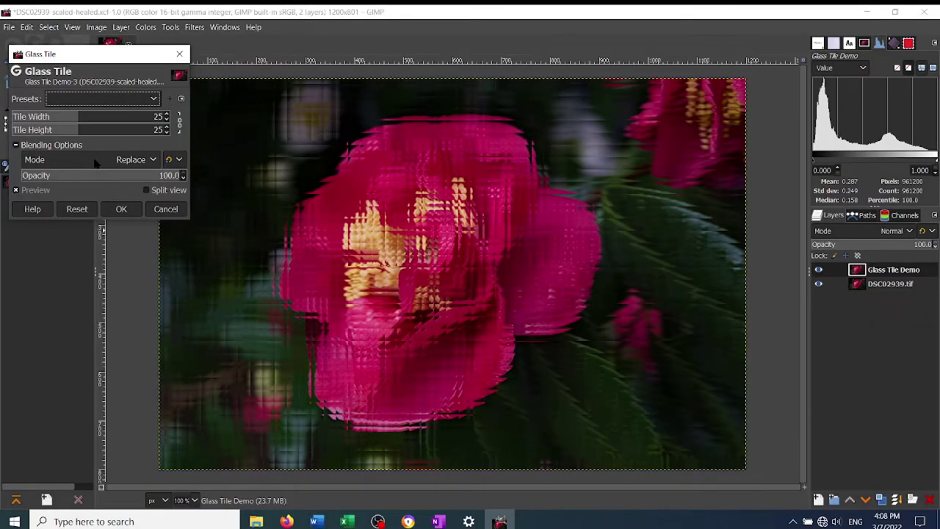
Step: Try linked tile sizes of 6, 27 and 39, then settle on 49×49 tiles
left_click(13, 116)
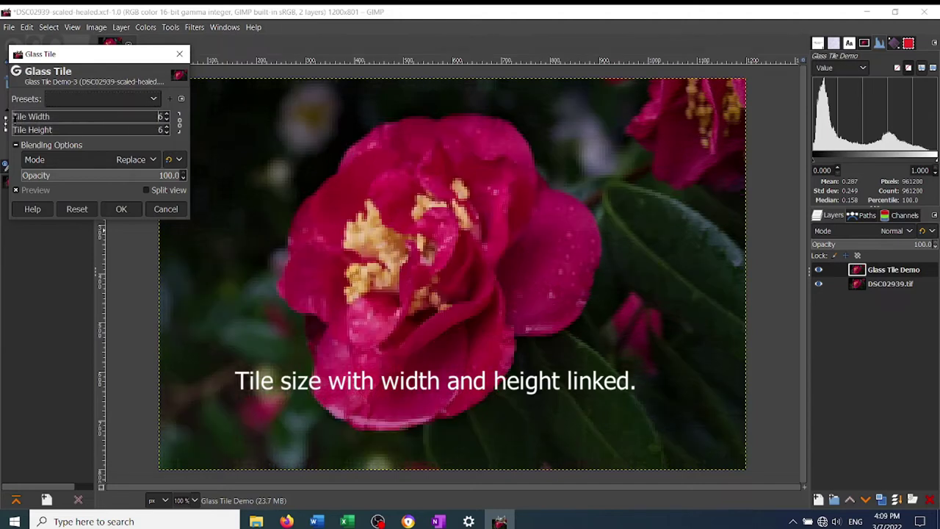
left_click_drag(47, 117, 86, 117)
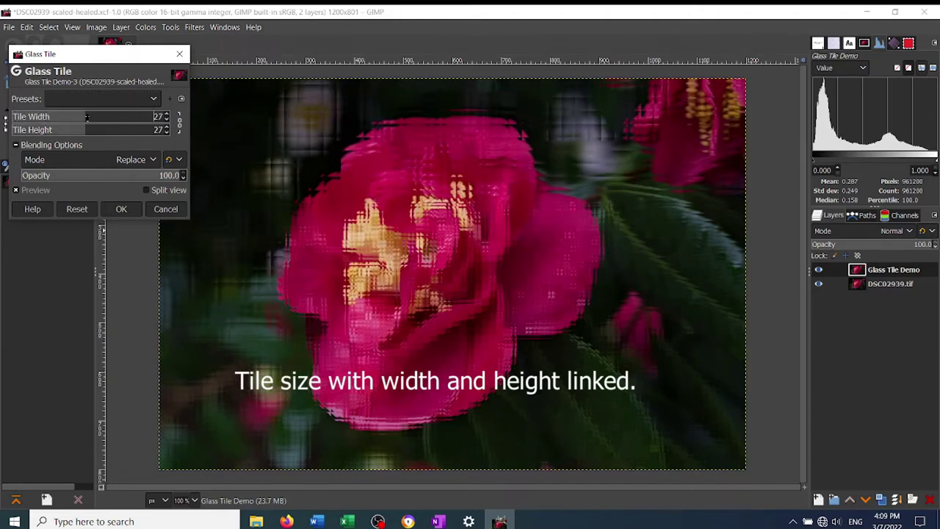
left_click(125, 116)
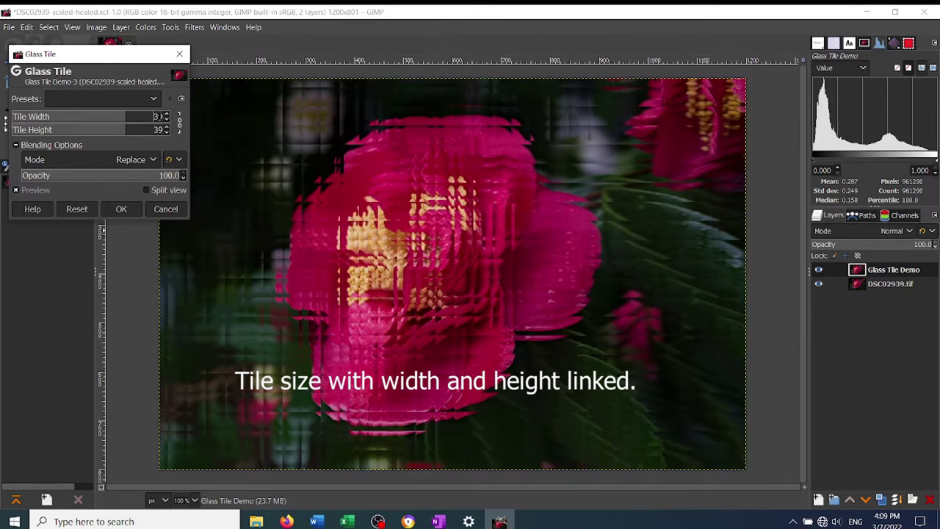
key("Page_Up")
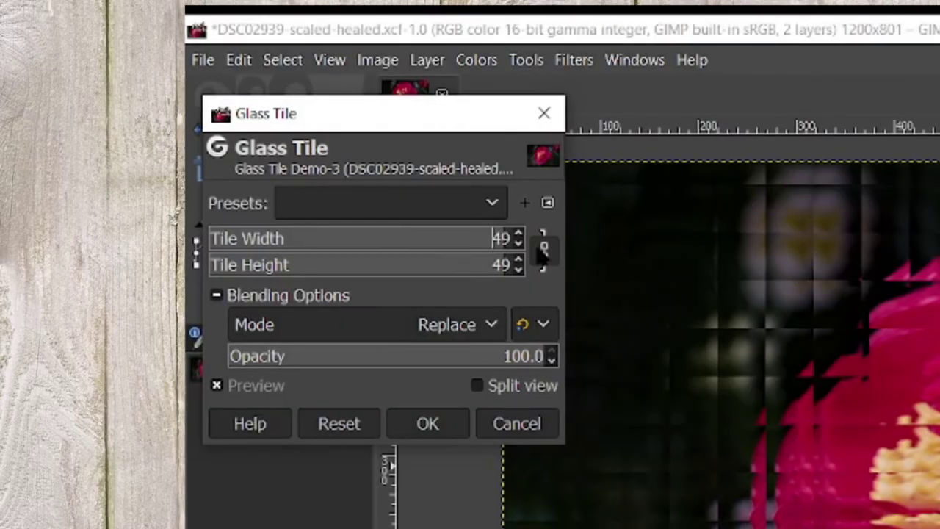
Step: Unlink tile width from height and bring the tile height down to 26
left_click(546, 255)
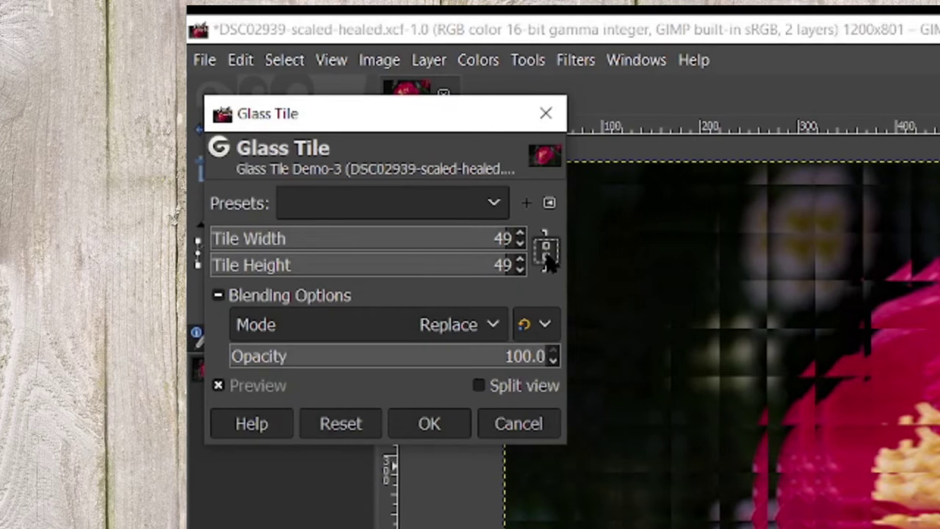
left_click(547, 252)
scroll(472, 270, "down", 5)
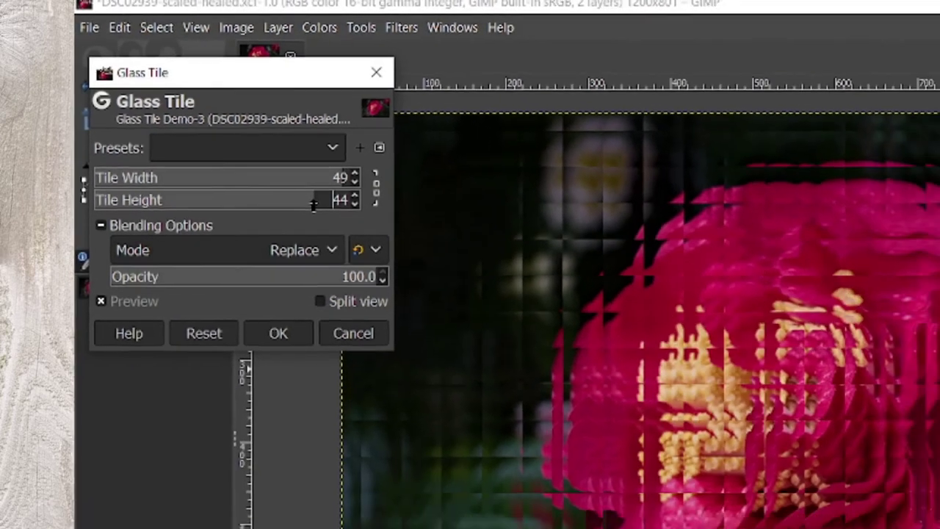
left_click_drag(314, 206, 257, 204)
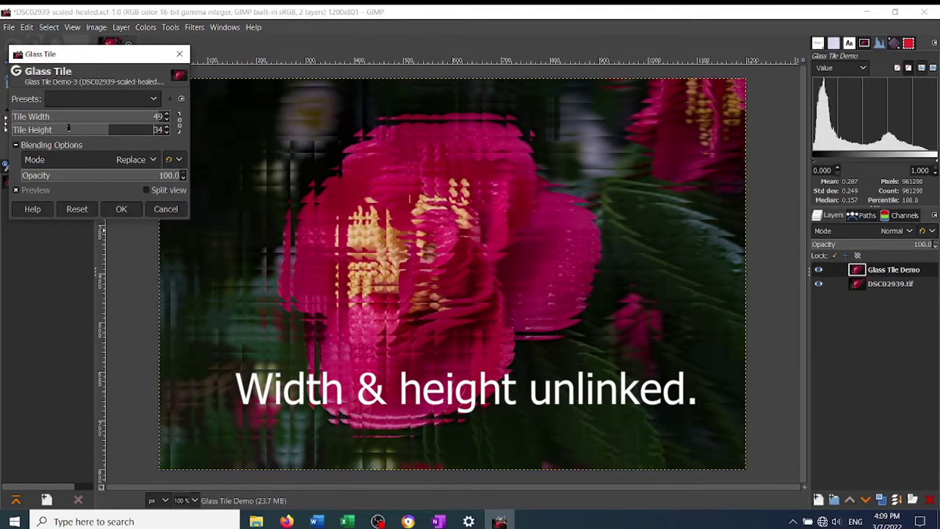
left_click_drag(65, 129, 37, 131)
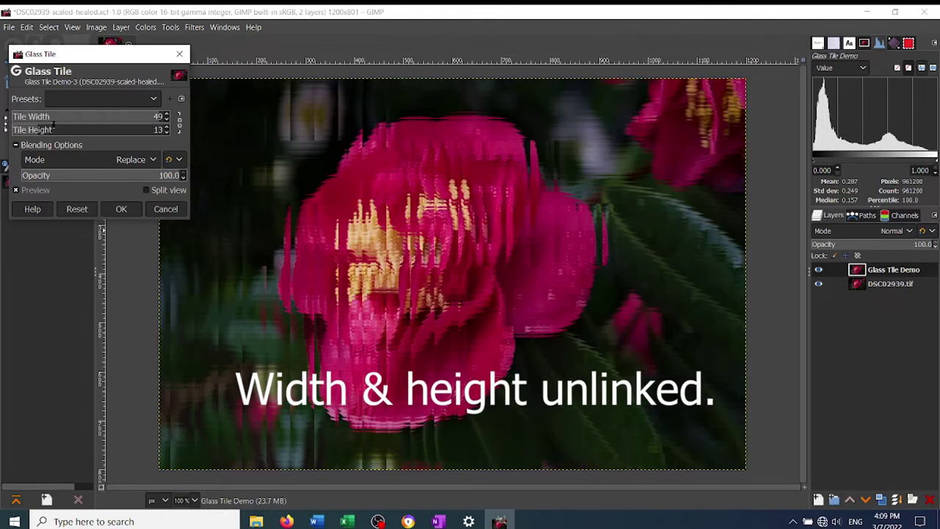
left_click(84, 129)
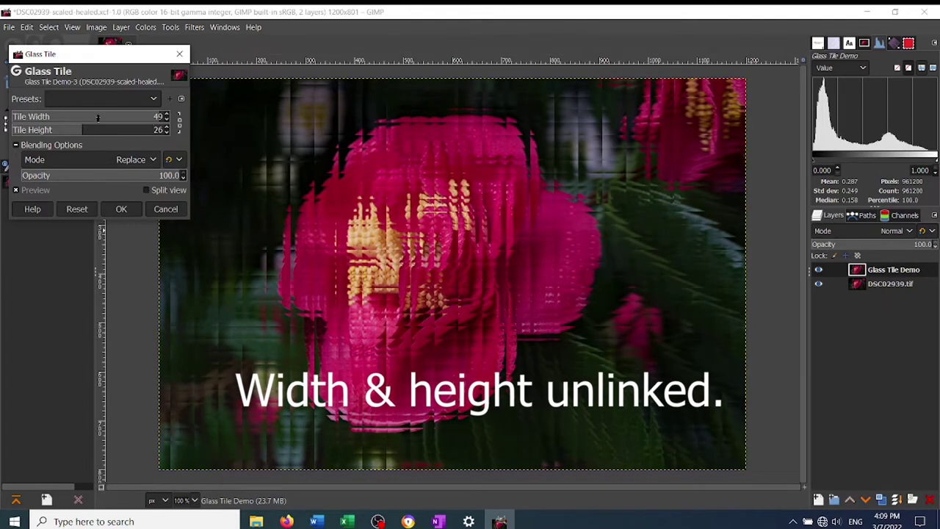
Step: Adjust the tile width through 41 and 29, settling at 36
left_click(133, 117)
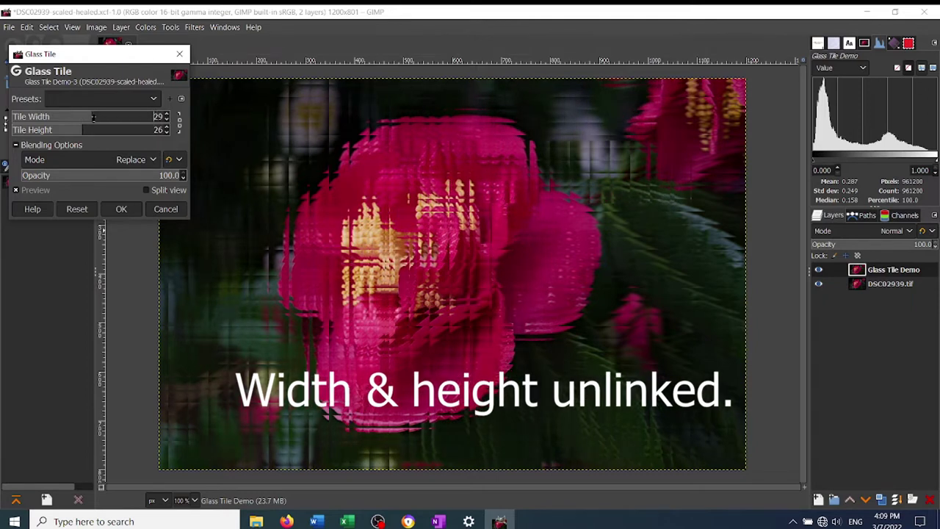
left_click(94, 118)
left_click_drag(66, 114, 31, 117)
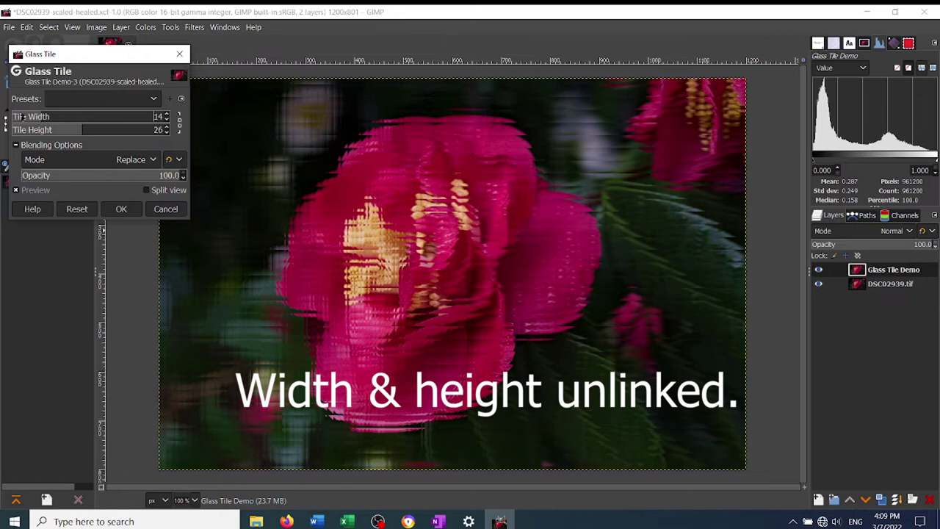
left_click(116, 118)
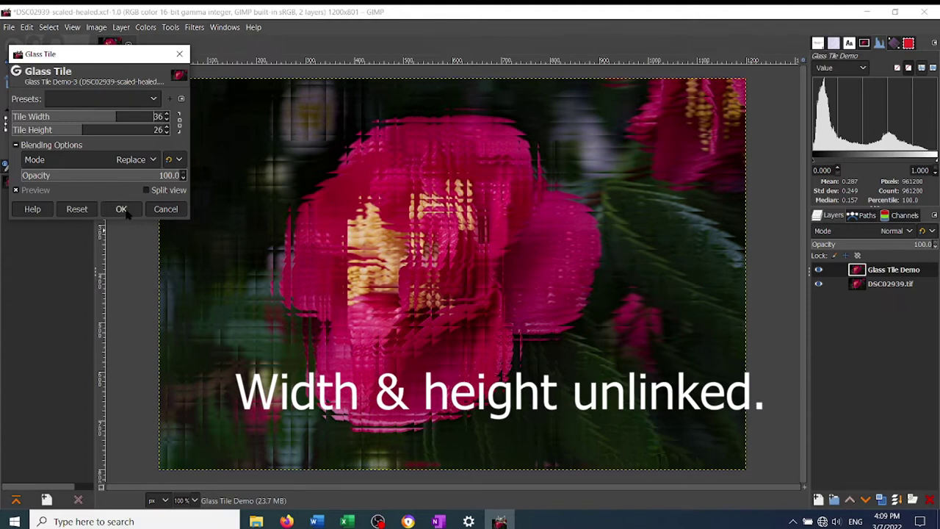
Step: Preview Screen, Addition, Darken only, Multiply, Overlay and Soft light blend modes for the effect
left_click(135, 160)
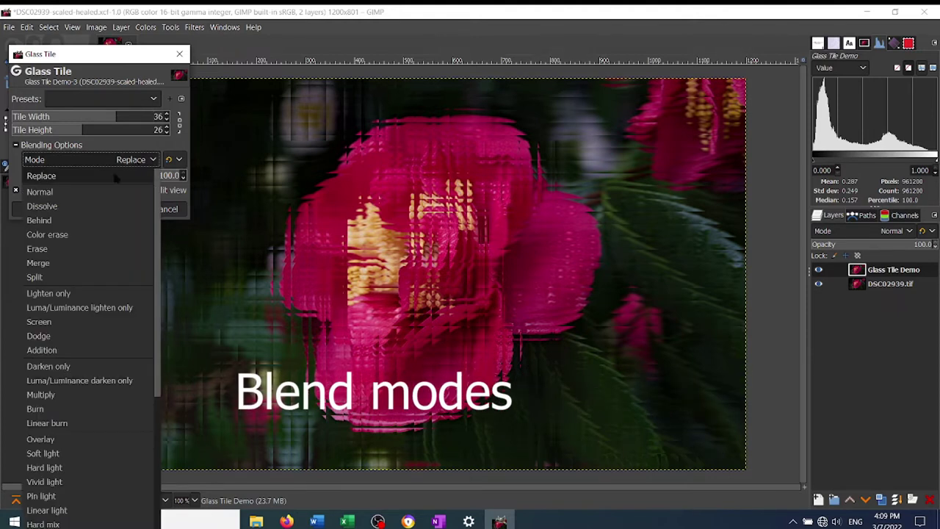
left_click(104, 322)
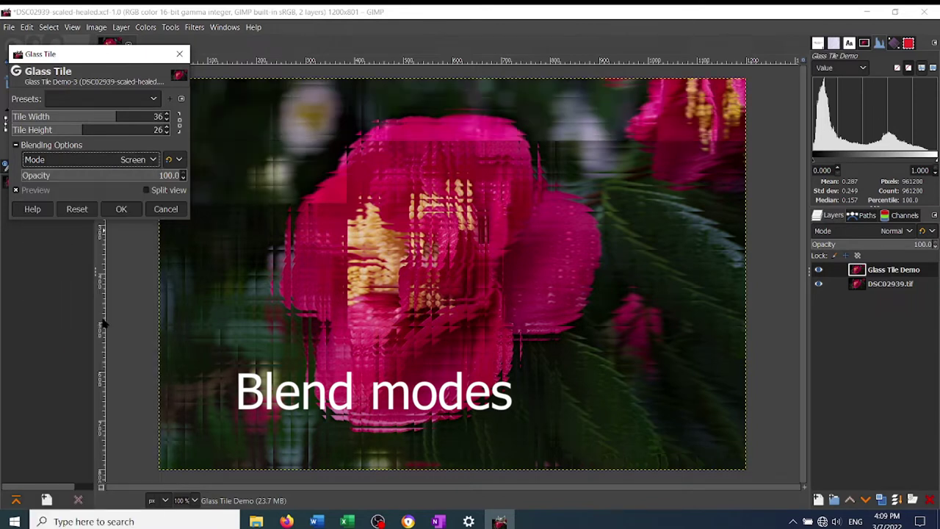
left_click(138, 160)
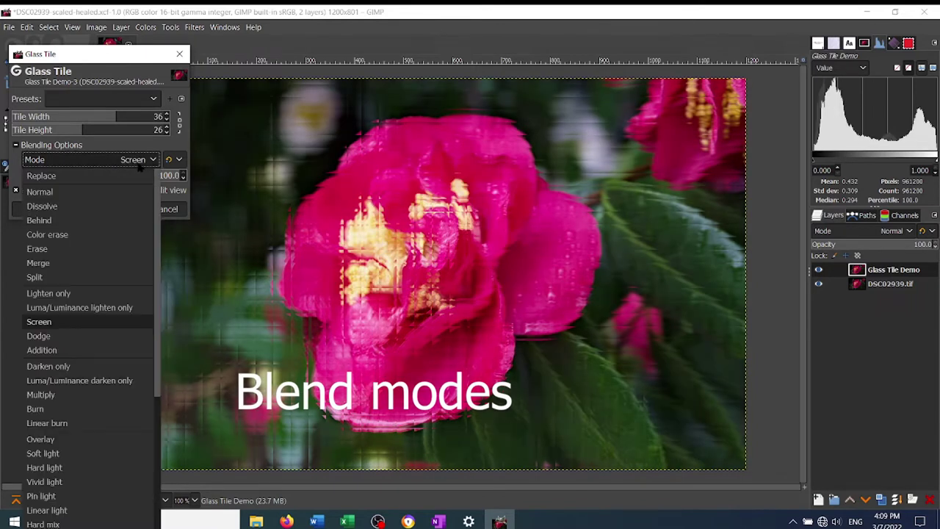
left_click(106, 350)
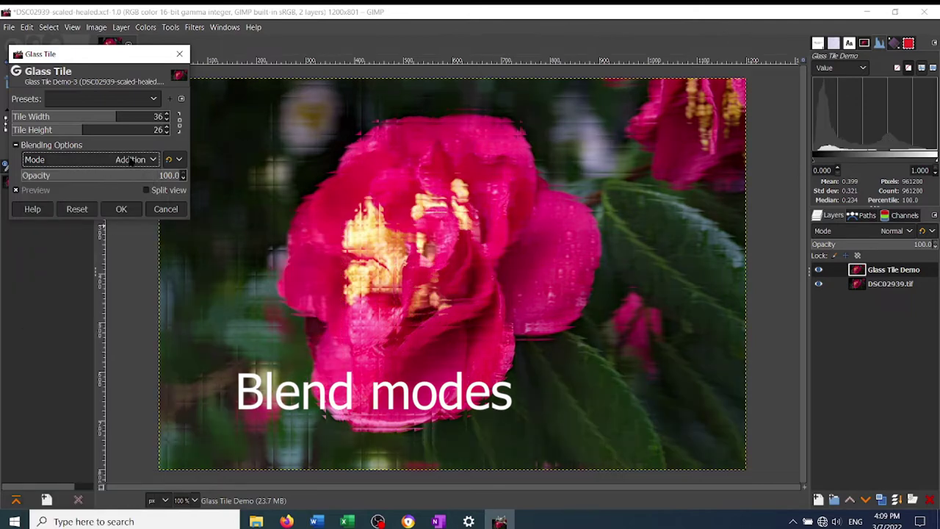
left_click(131, 160)
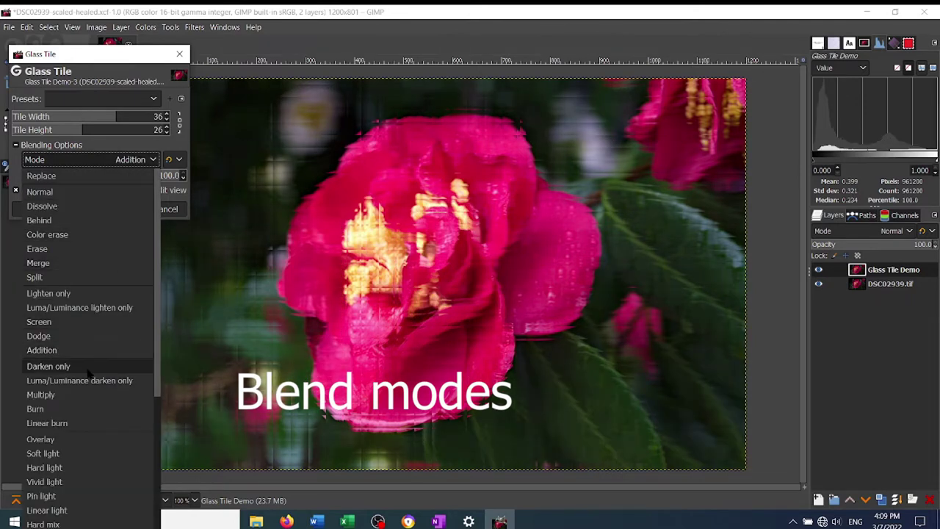
left_click(49, 365)
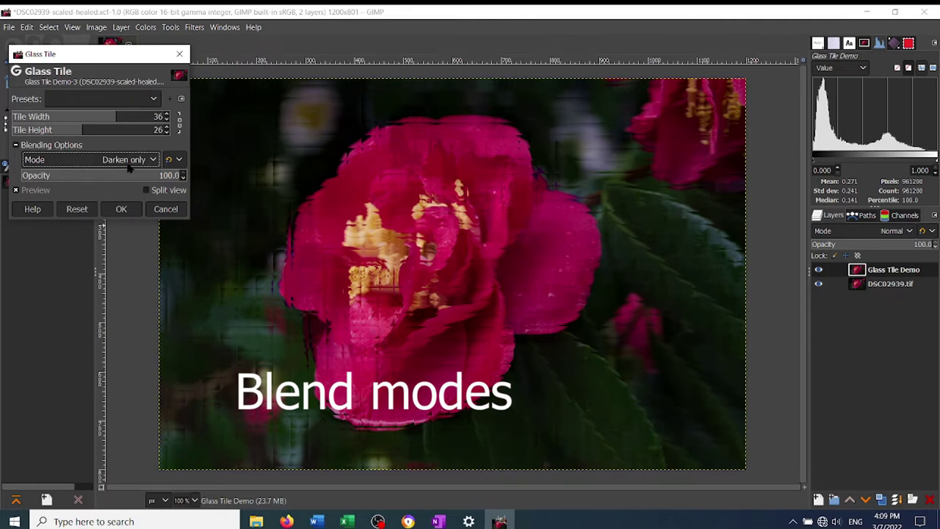
left_click(128, 160)
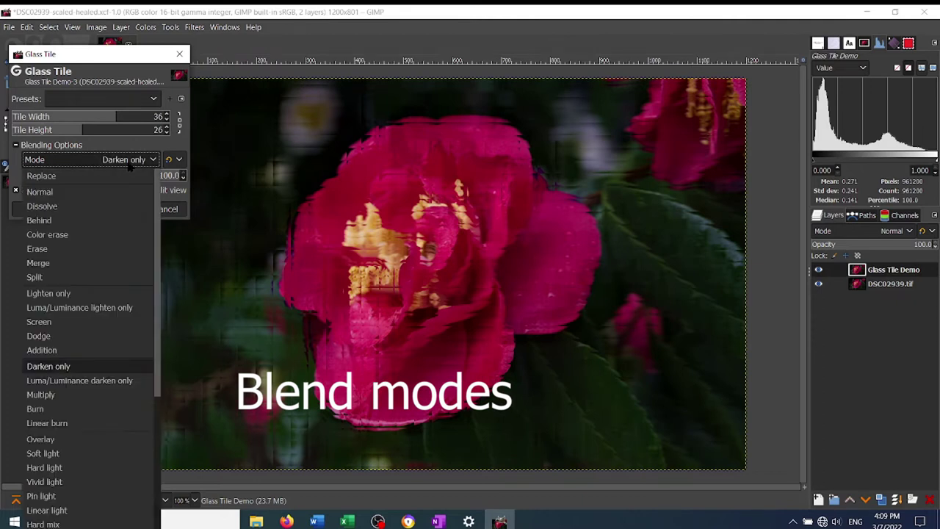
left_click(91, 399)
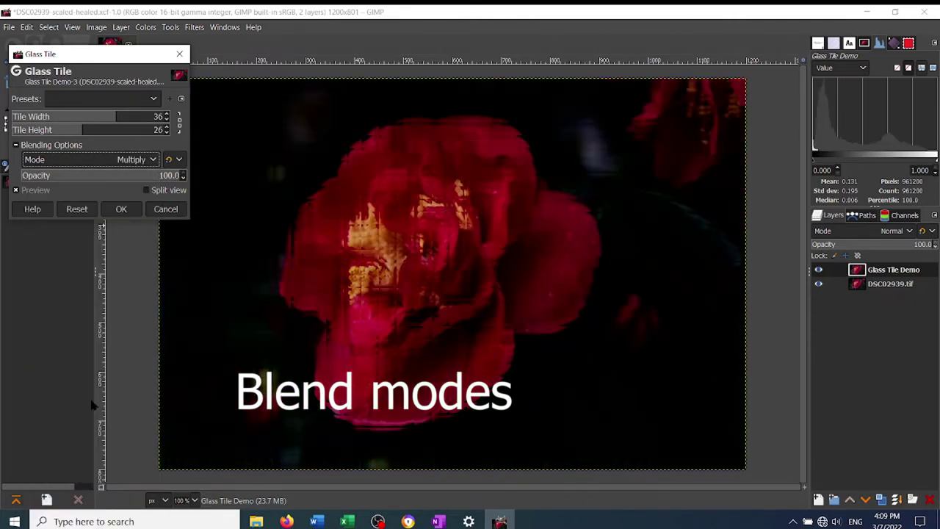
left_click(124, 158)
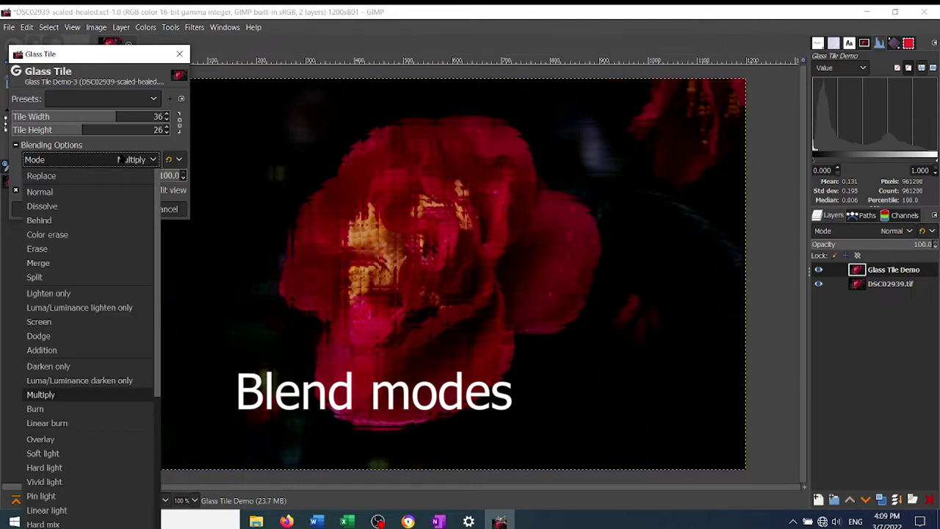
left_click(86, 441)
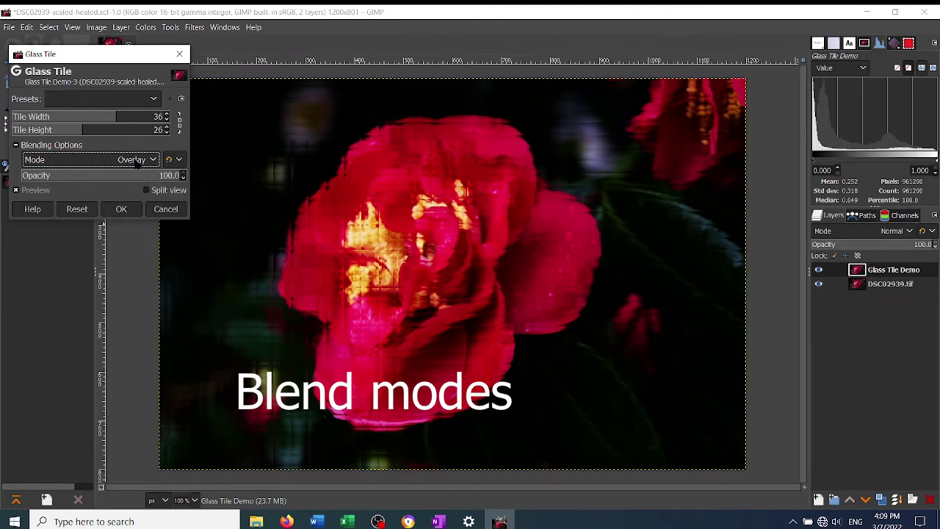
left_click(132, 160)
left_click(84, 453)
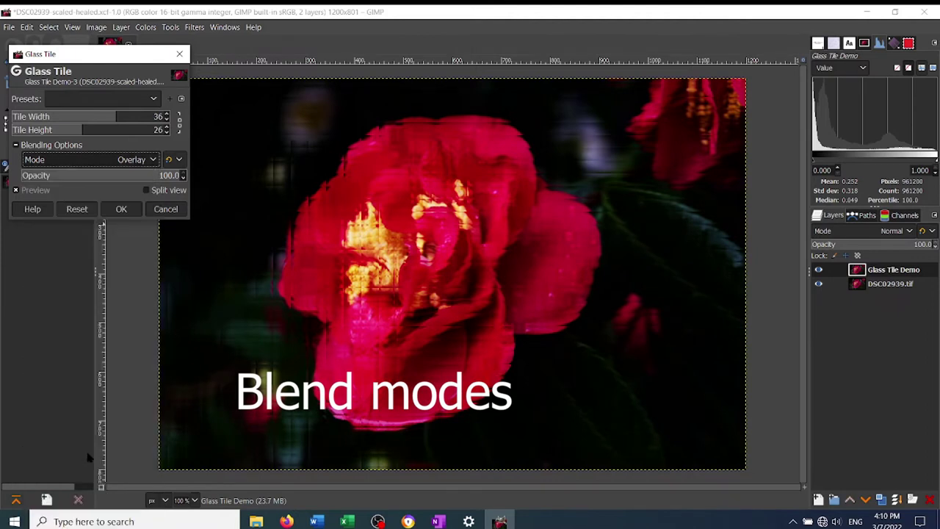
Step: Preview Grain extract, then set blending to Replace and apply the Glass Tile effect
left_click(117, 162)
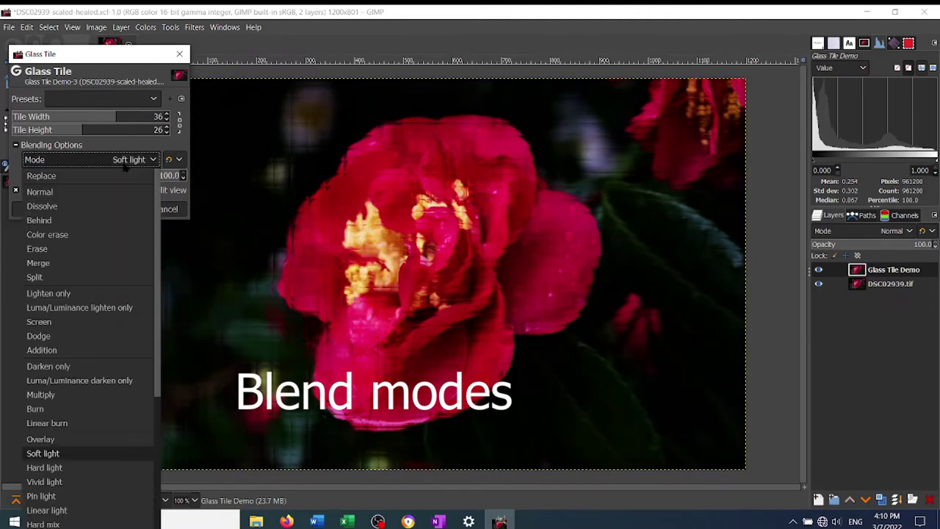
scroll(110, 287, "down", 5)
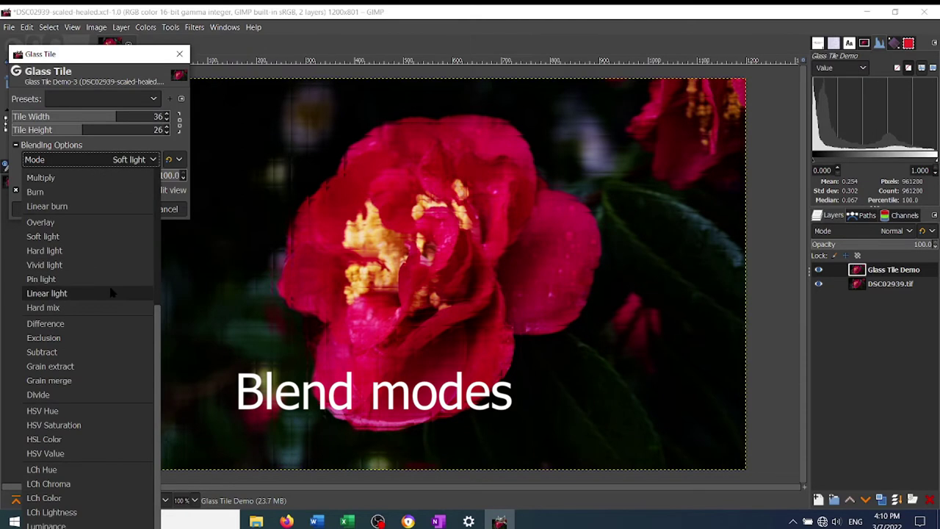
left_click(69, 368)
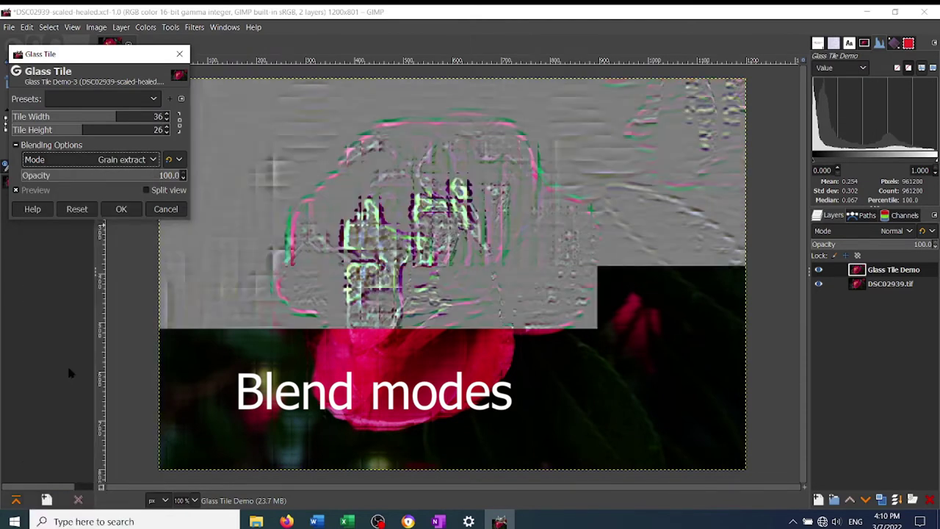
left_click(110, 160)
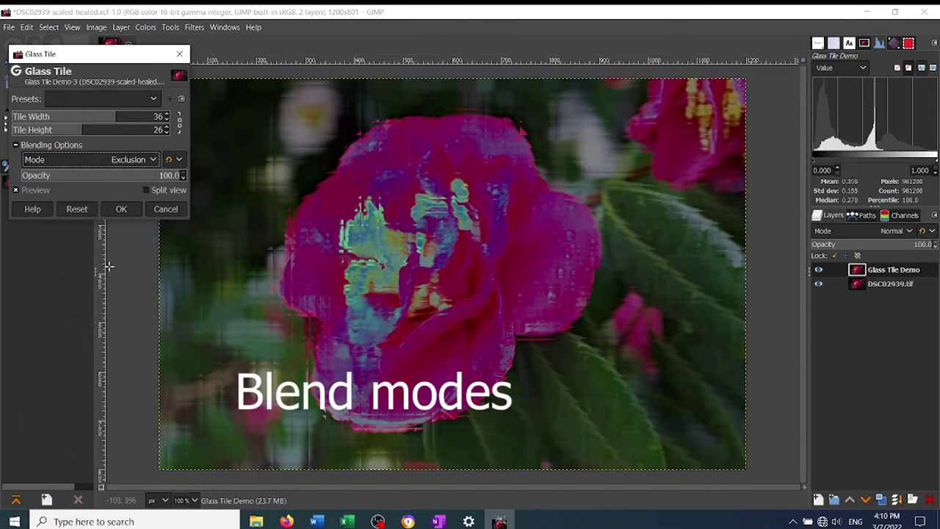
left_click(137, 160)
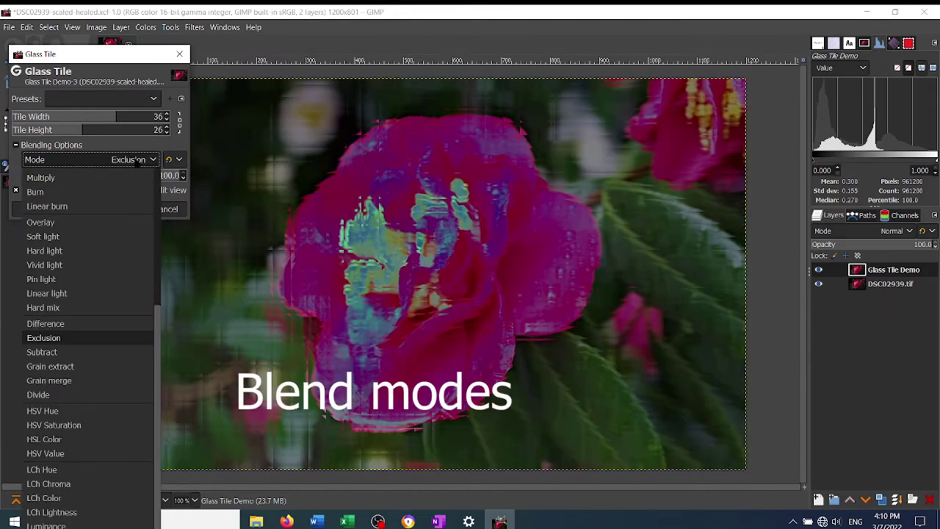
scroll(107, 206, "up", 5)
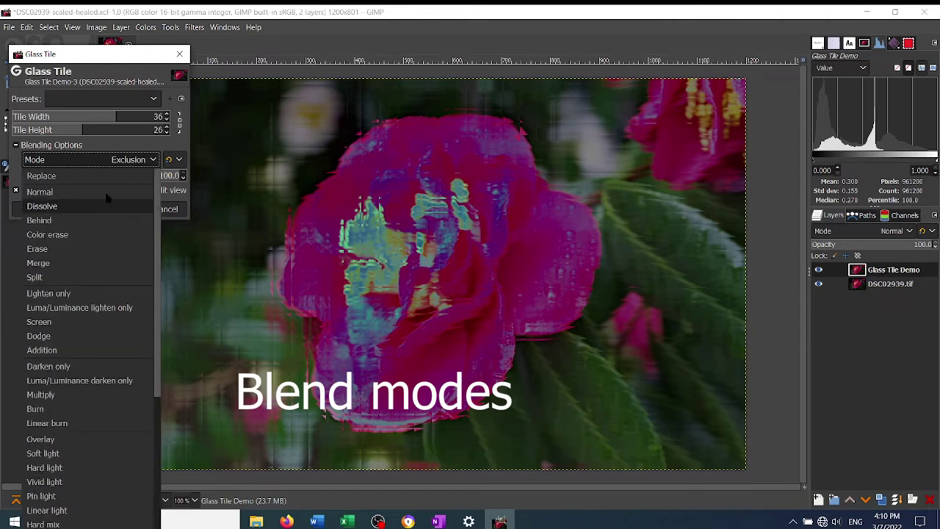
left_click(109, 177)
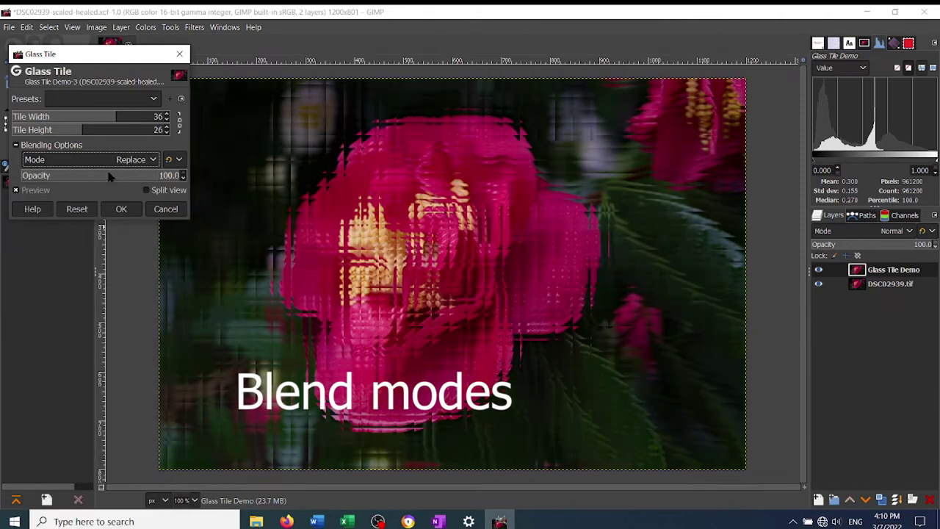
left_click(122, 208)
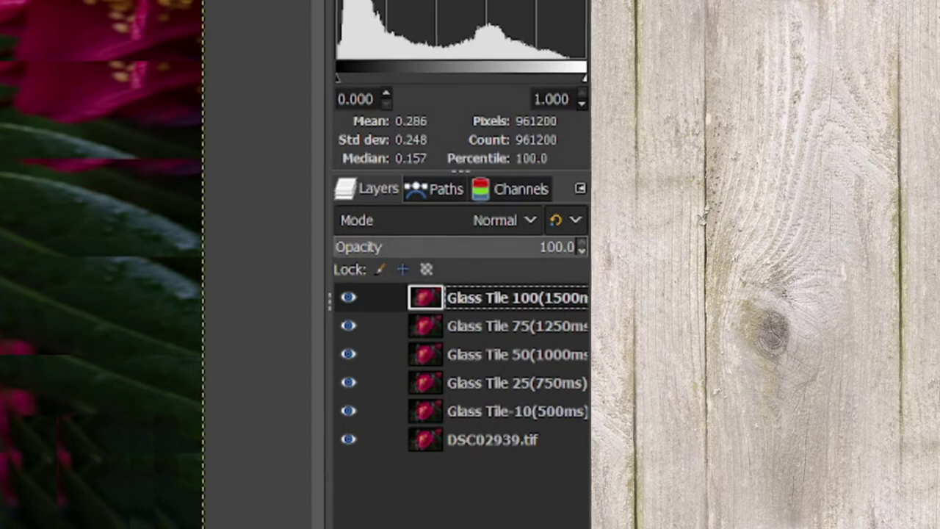
Step: Scroll sideways to view the Glass Tile layer stack timed 500ms–1500ms
scroll(462, 368, "right", 3)
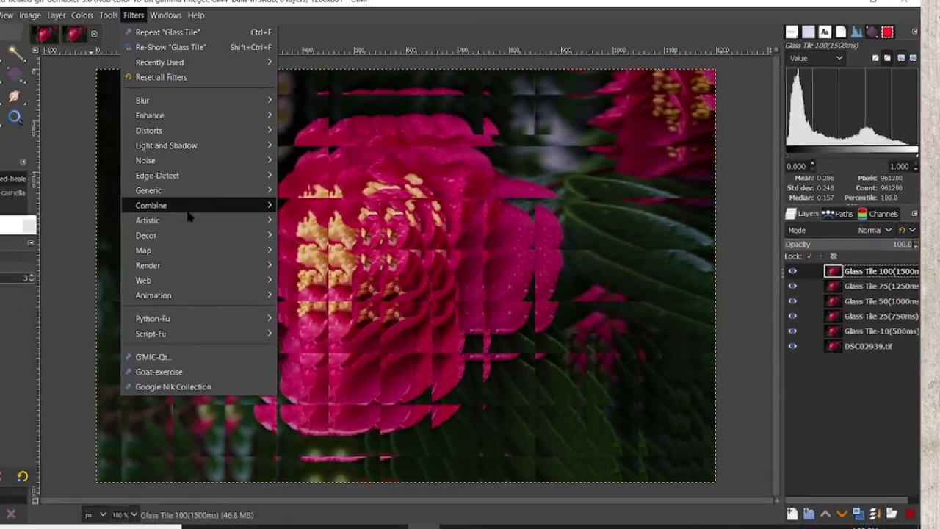
Step: Run Filters > Animation > Optimize (for GIF) to create an untitled optimized copy
mouse_move(209, 294)
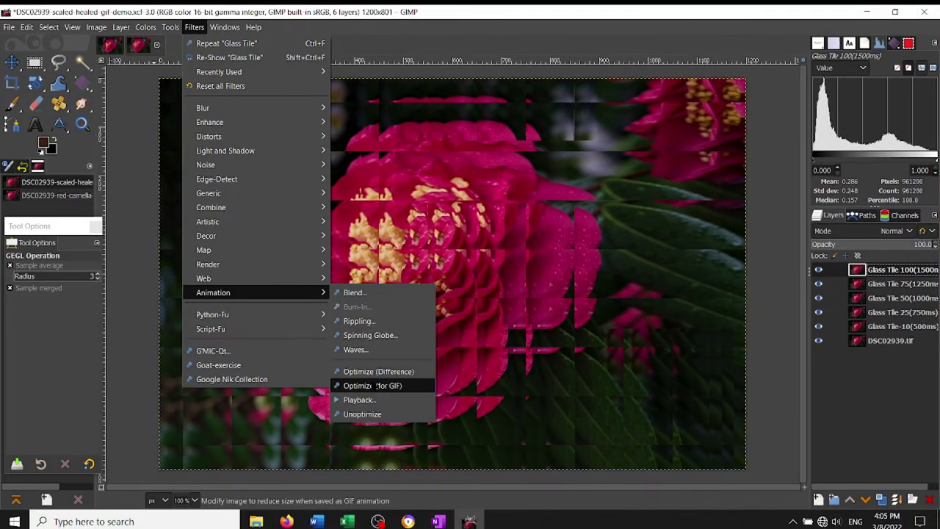
left_click(371, 386)
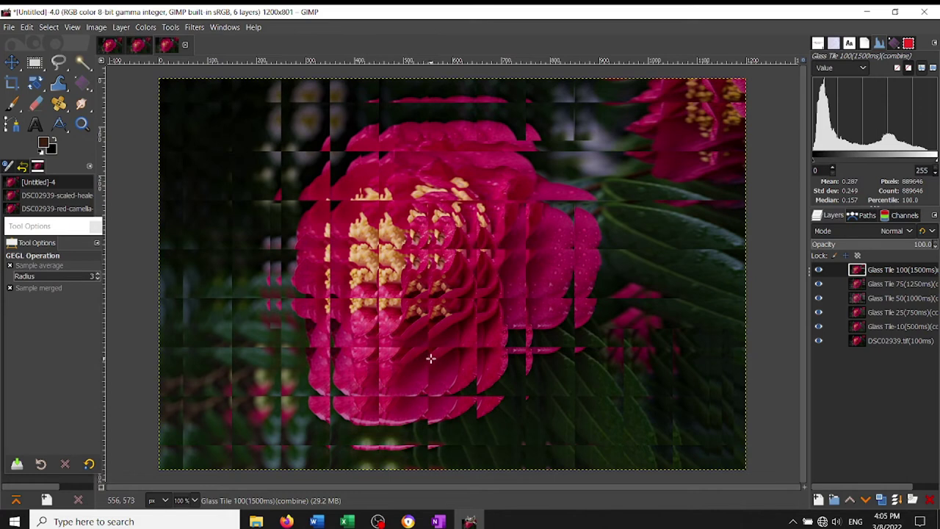
left_click(194, 27)
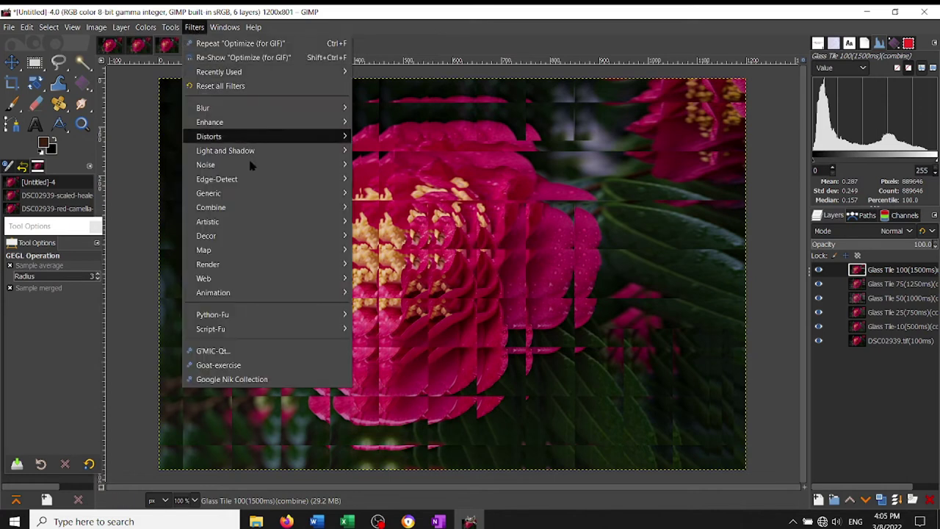
mouse_move(300, 292)
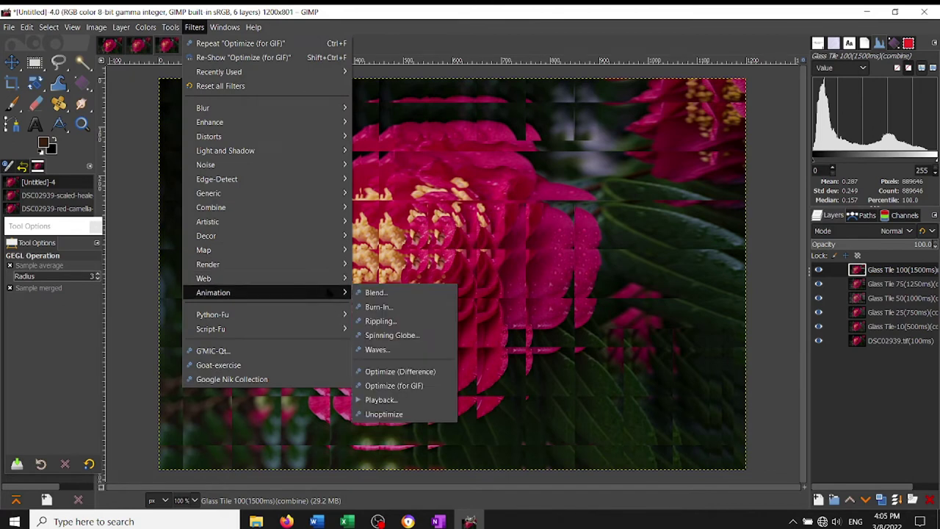
left_click(403, 397)
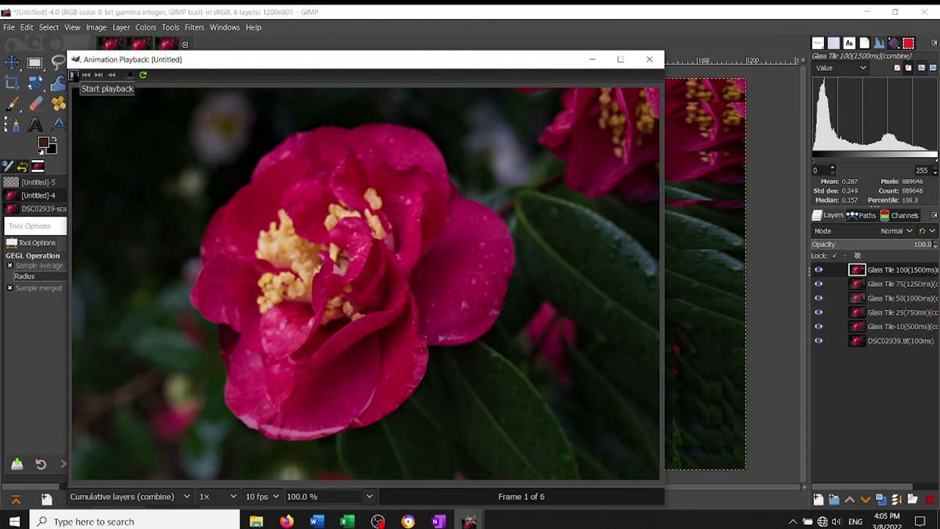
left_click(74, 75)
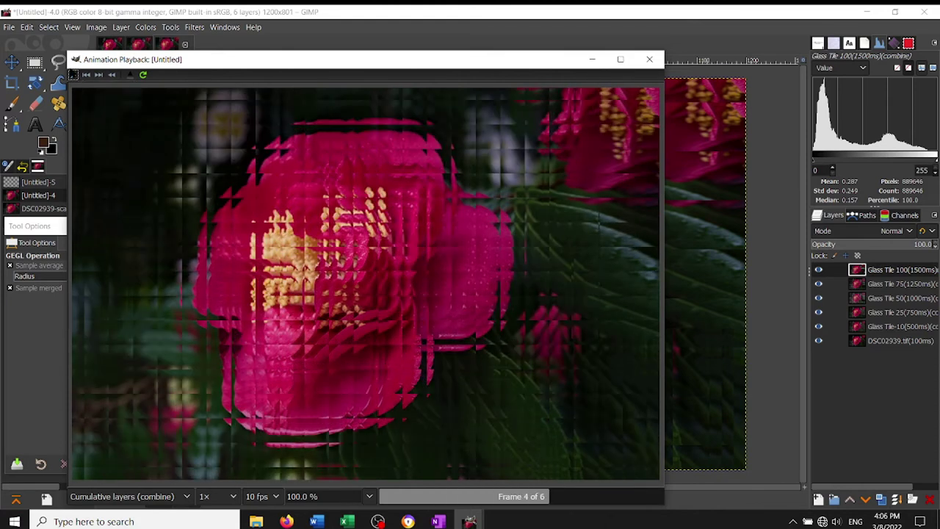
left_click(650, 62)
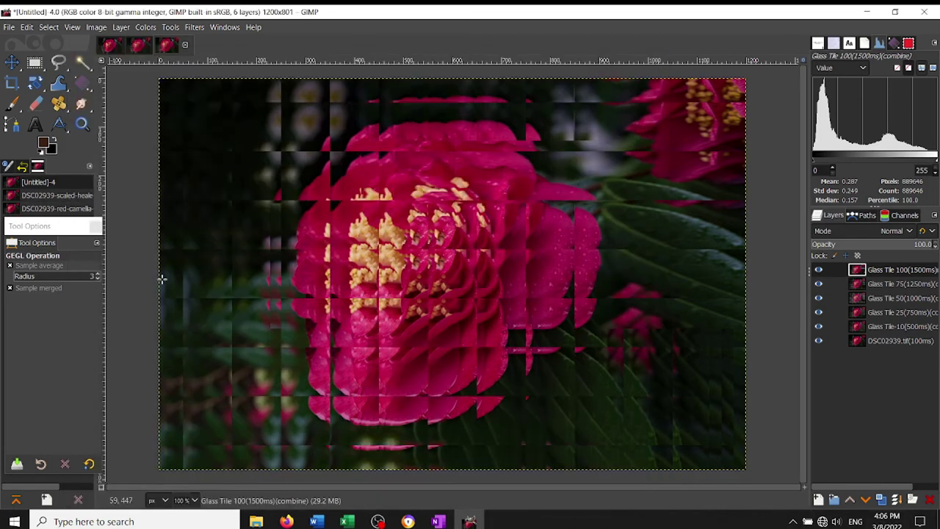
Step: Start Export As and name the file Red-Camellia.gif, replacing the png extension
left_click(10, 28)
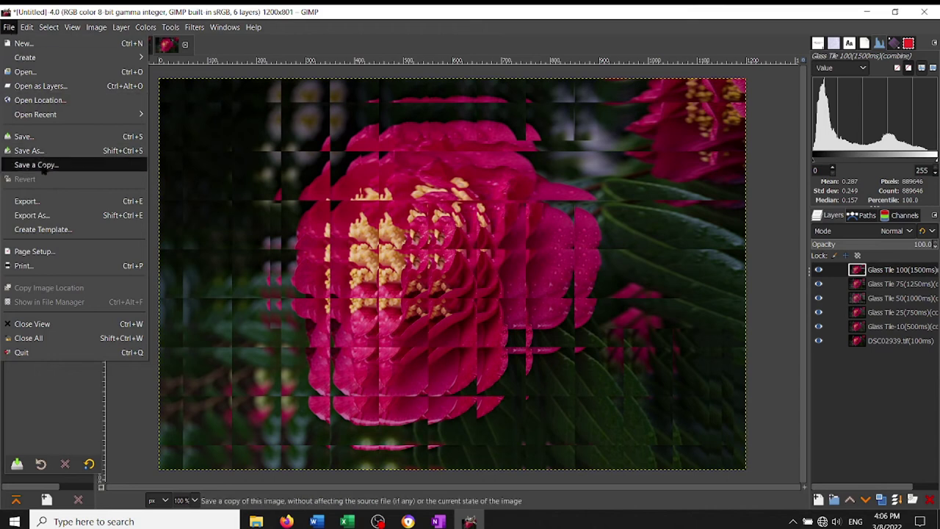
left_click(44, 215)
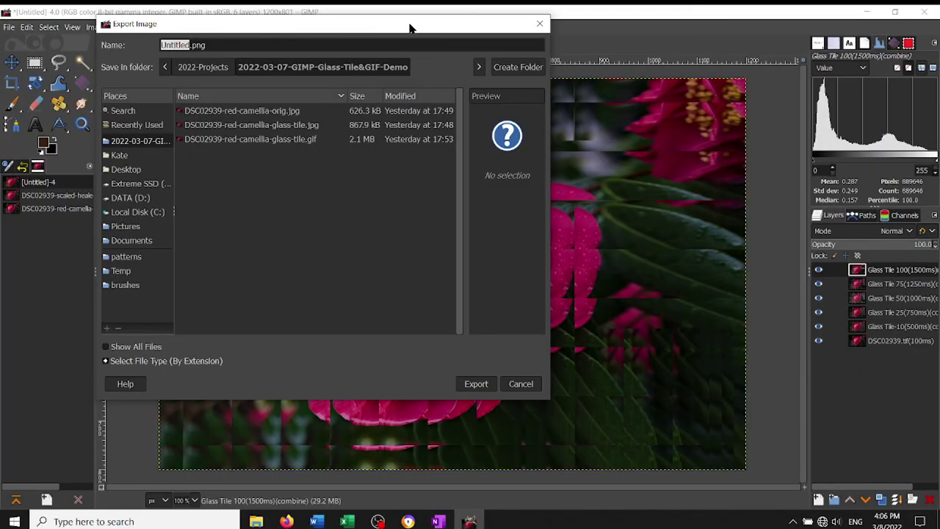
type("Red-Came")
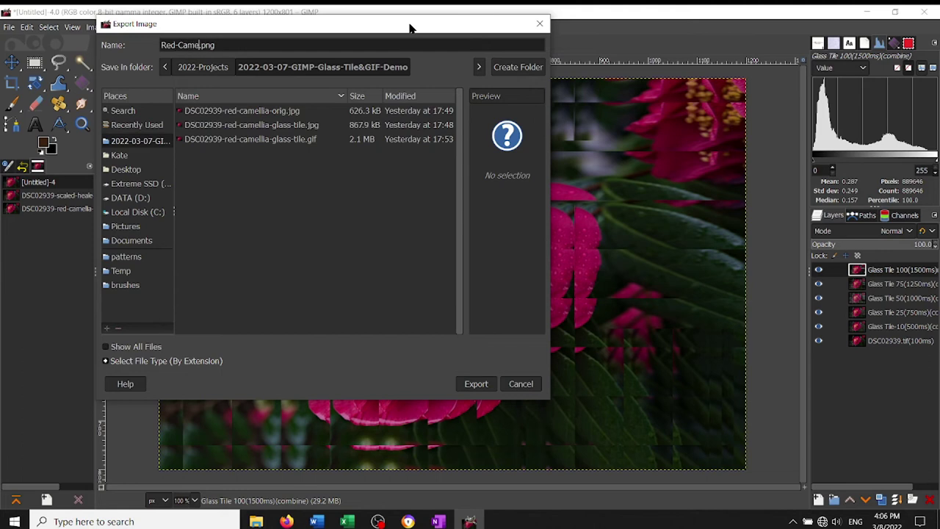
type("llia")
left_click_drag(214, 46, 225, 45)
key("BackSpace")
type("gif")
Step: Check GIF in the file type list and proceed to the GIF export options
left_click(152, 361)
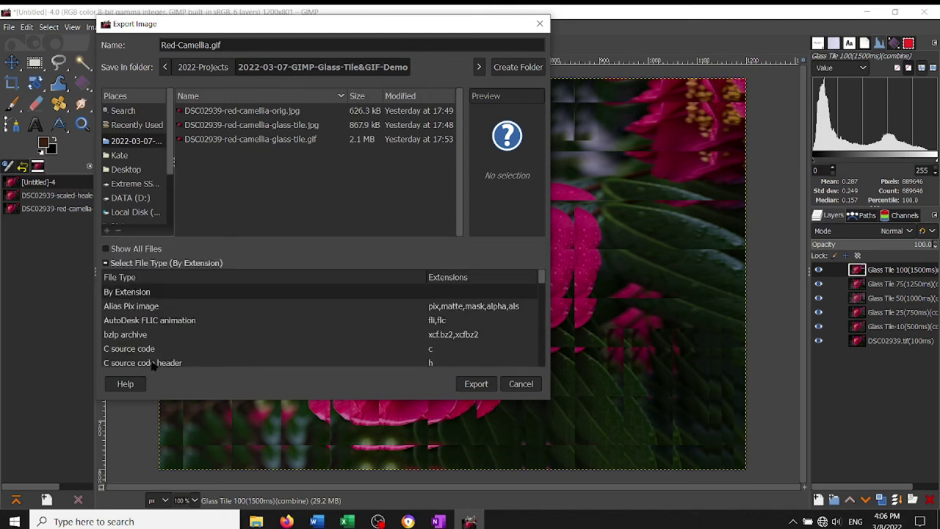
scroll(183, 319, "down", 3)
scroll(190, 316, "down", 4)
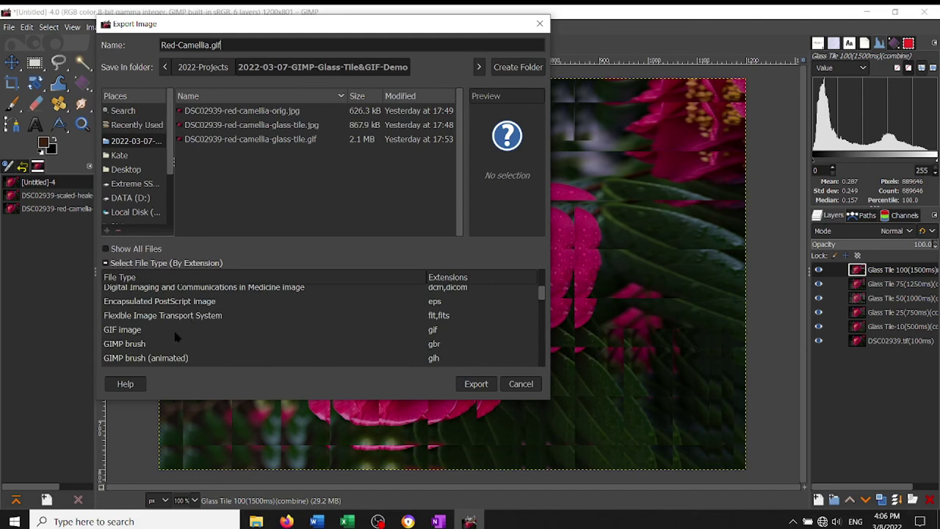
scroll(180, 331, "down", 3)
scroll(188, 334, "up", 10)
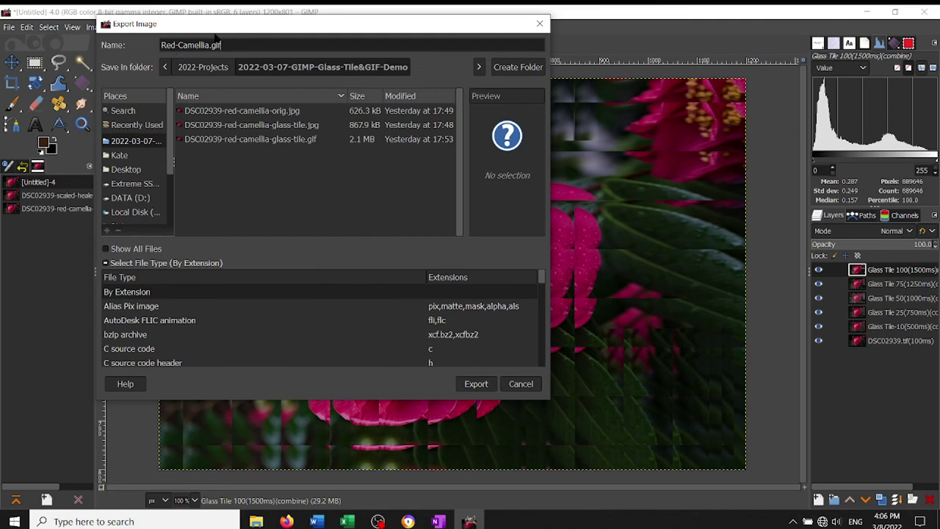
left_click(473, 388)
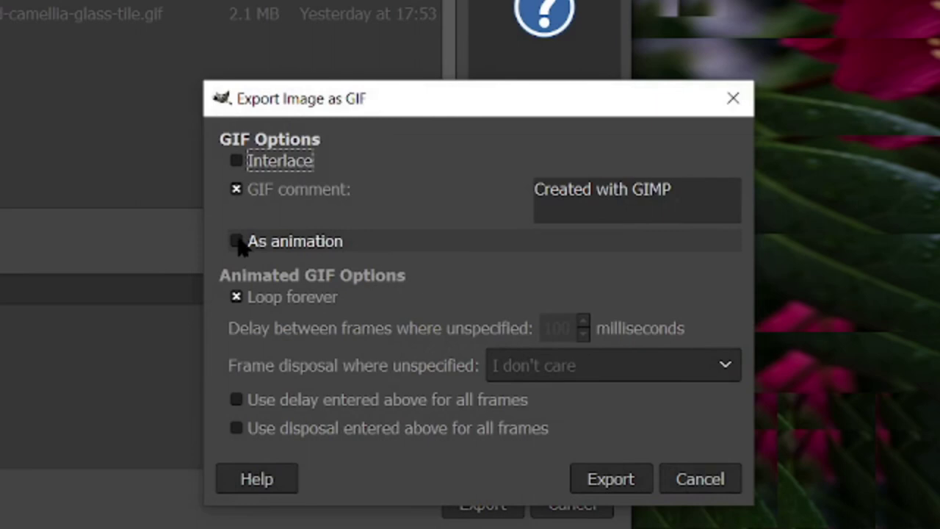
Step: Enable As animation, turn off Loop forever, and raise the frame delay to 140 ms
left_click(237, 243)
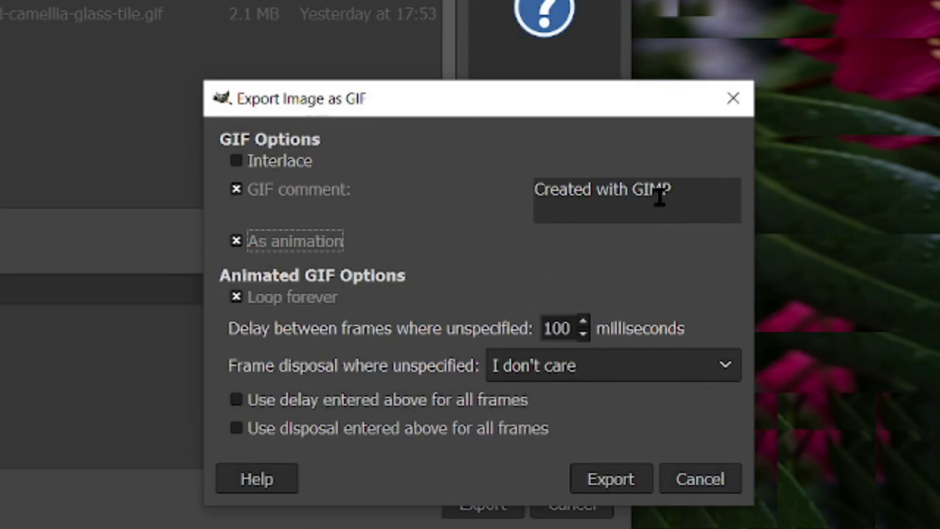
left_click(236, 297)
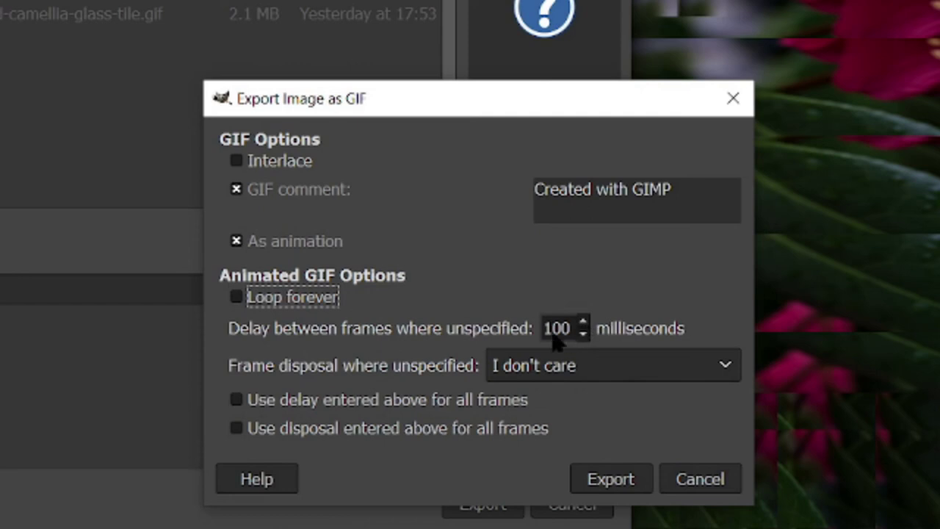
left_click(584, 323)
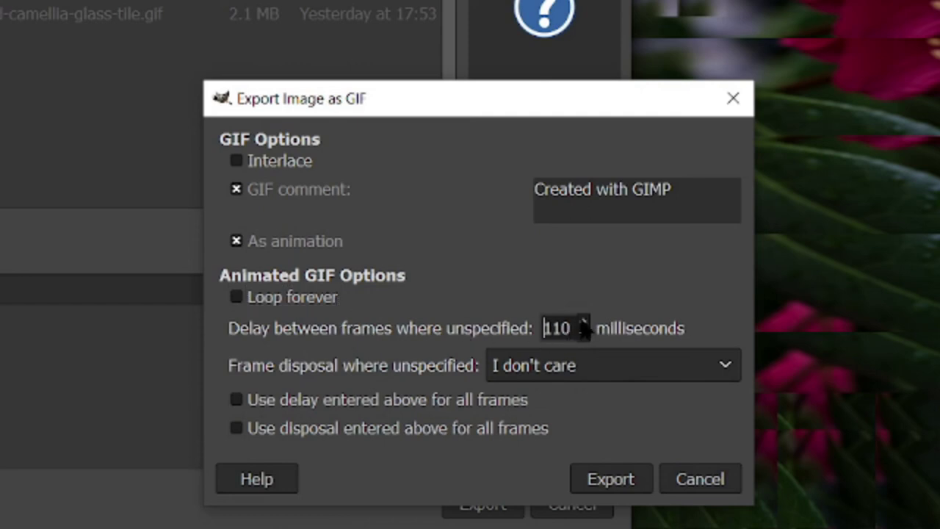
left_click(583, 323)
left_click(584, 323)
left_click(584, 323)
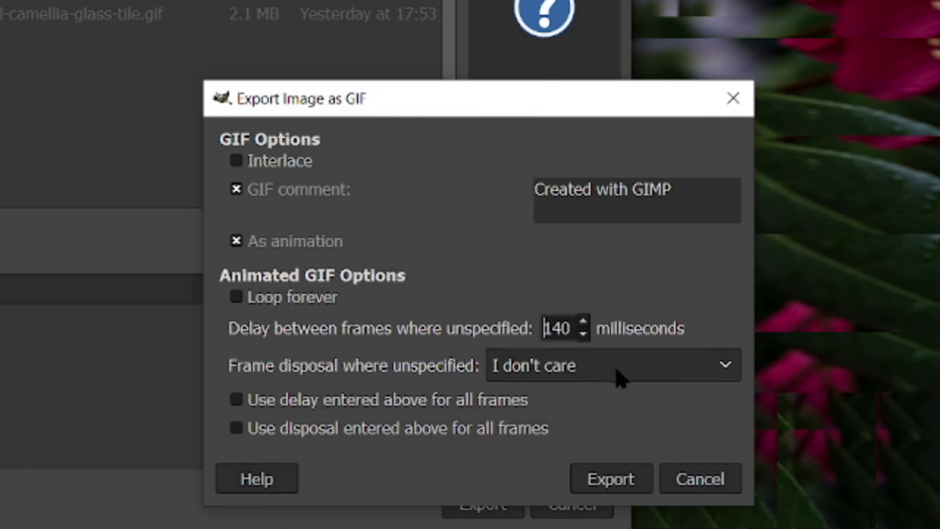
Step: Keep frame disposal as I don't care, export the GIF, and minimize GIMP
left_click(725, 367)
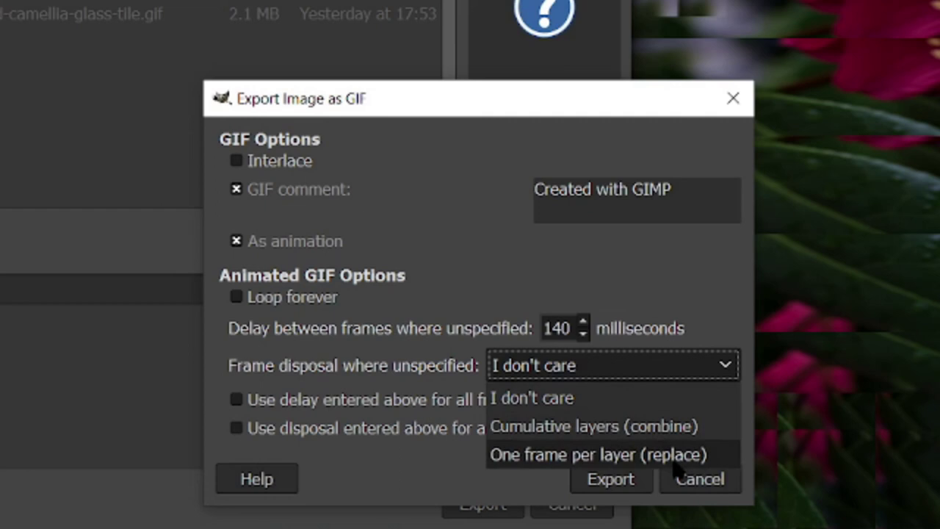
left_click(614, 363)
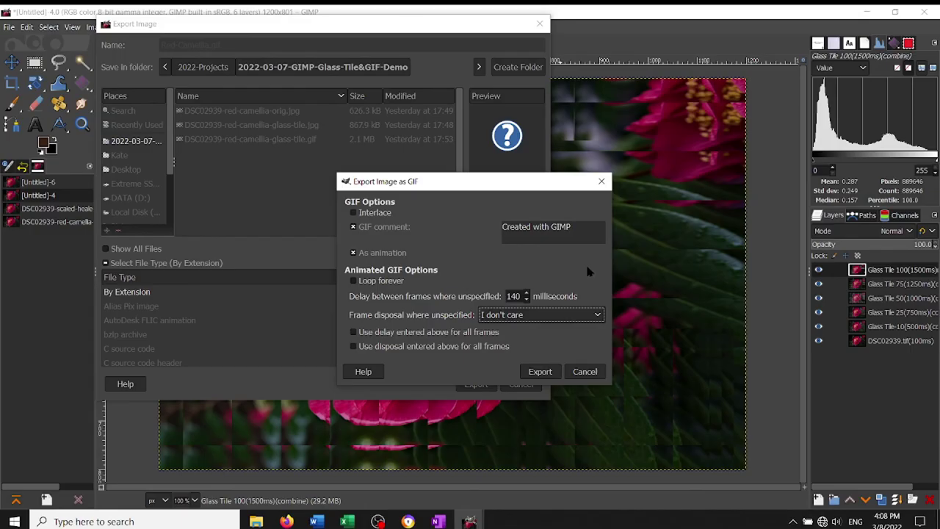
left_click(541, 371)
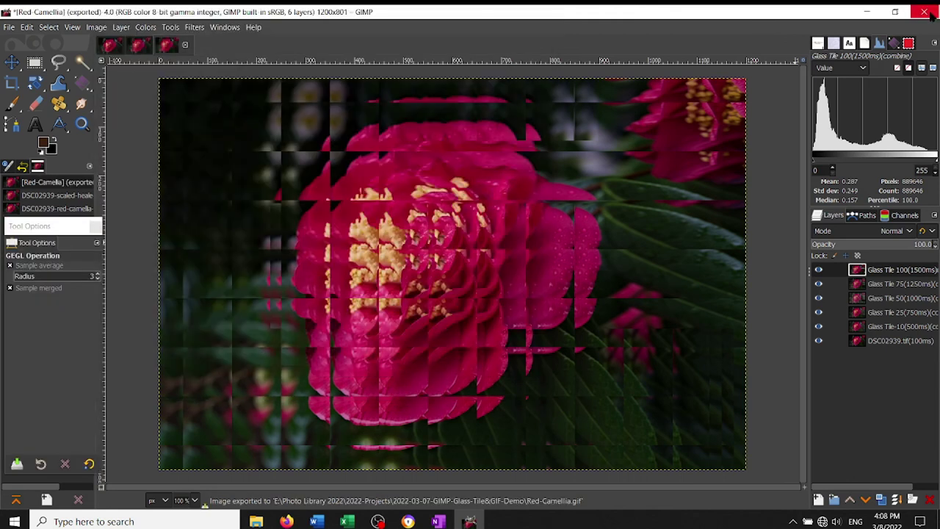
left_click(869, 15)
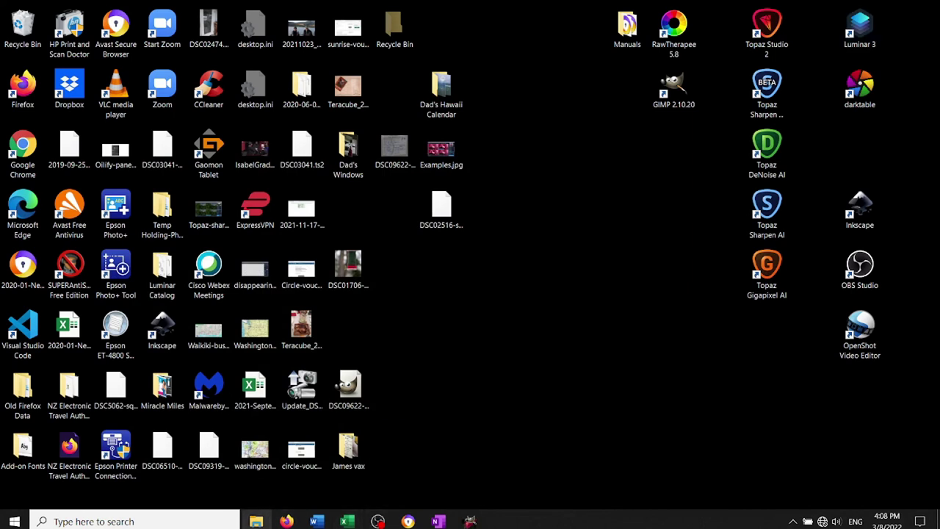
Step: Open Red-Camellia.gif from the Glass-Tile&GIF-Demo folder in File Explorer to view it in Photos
left_click(256, 522)
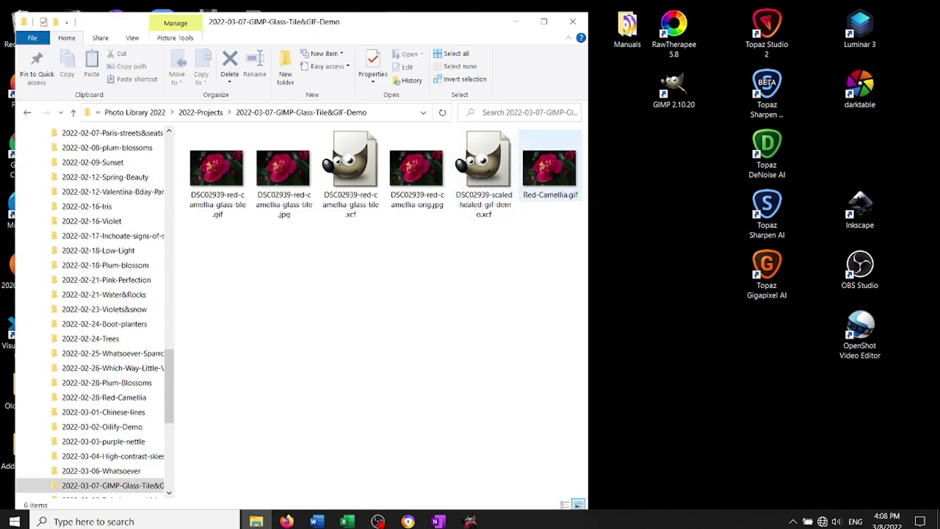
left_click(551, 175)
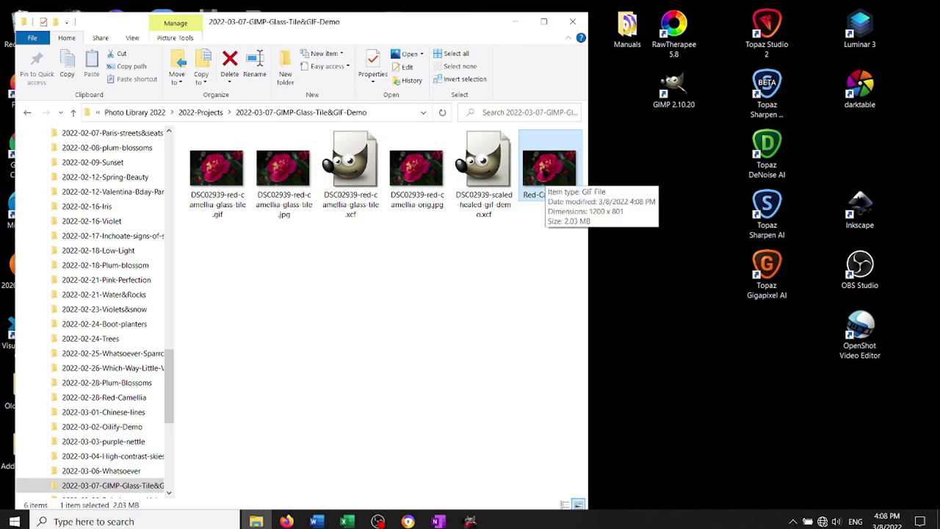
double_click(548, 175)
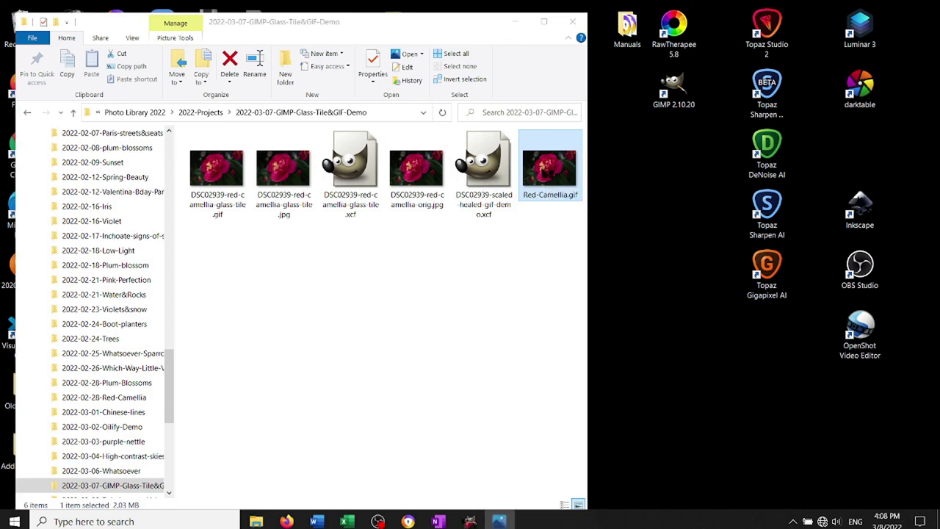